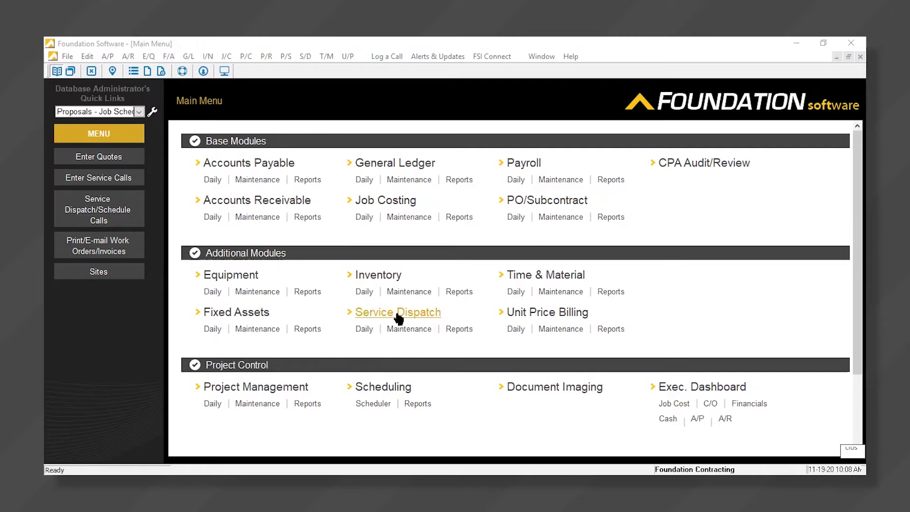
# Open the Service Dispatch/Schedule Calls board from Daily and advance it to 11/20/2020
pyautogui.click(363, 329)
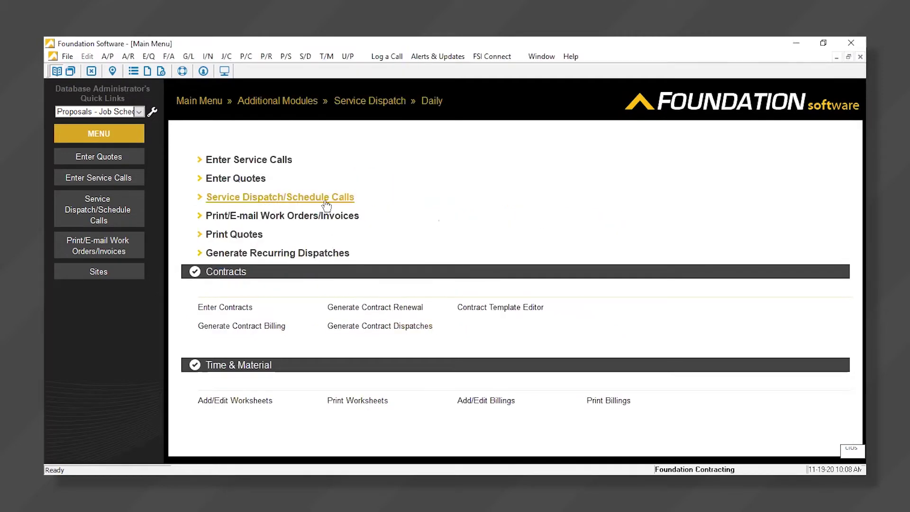
pyautogui.click(303, 199)
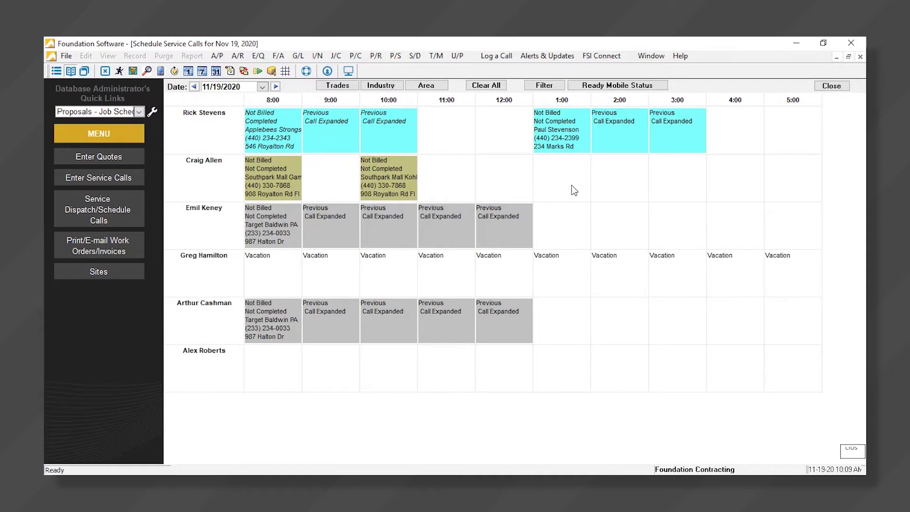
pyautogui.click(275, 86)
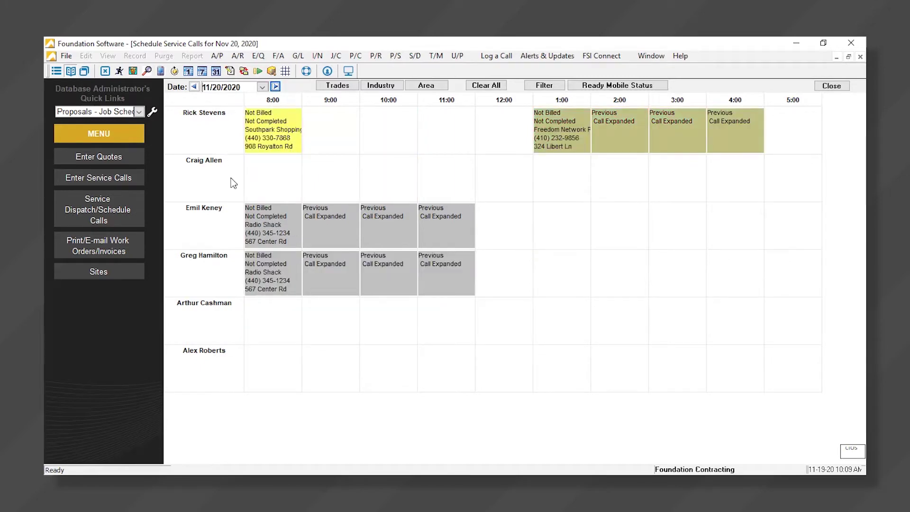
# Start a new call in the second technician's 8:00 slot for the Giant Eagle site
pyautogui.doubleClick(281, 172)
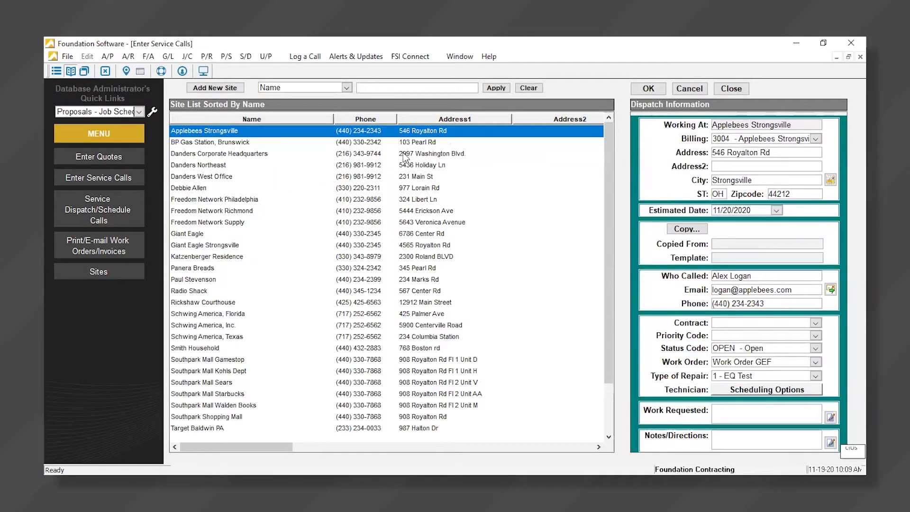
pyautogui.click(395, 234)
pyautogui.click(374, 188)
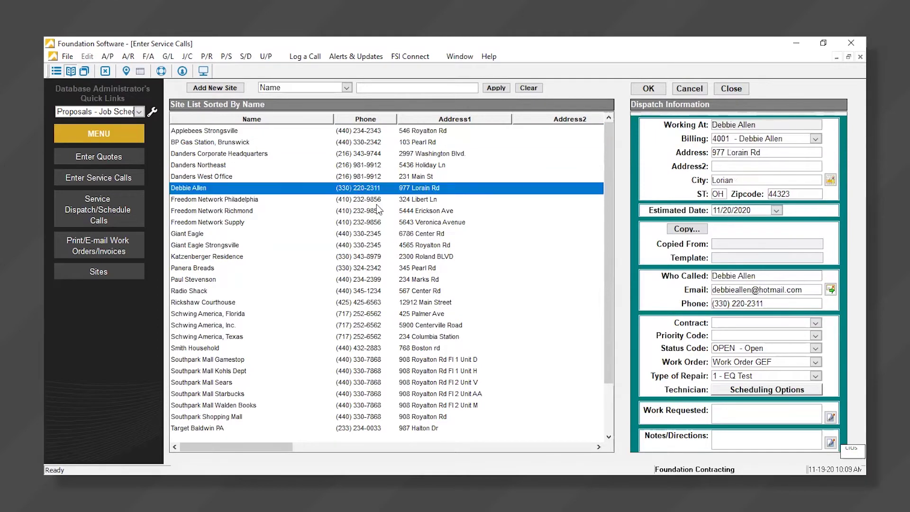
pyautogui.click(348, 90)
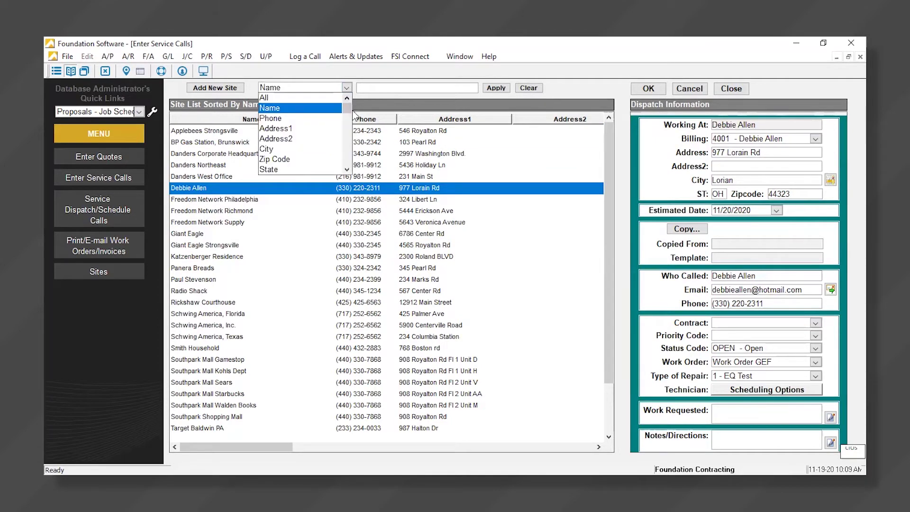
pyautogui.moveTo(349, 118); pyautogui.dragTo(350, 154)
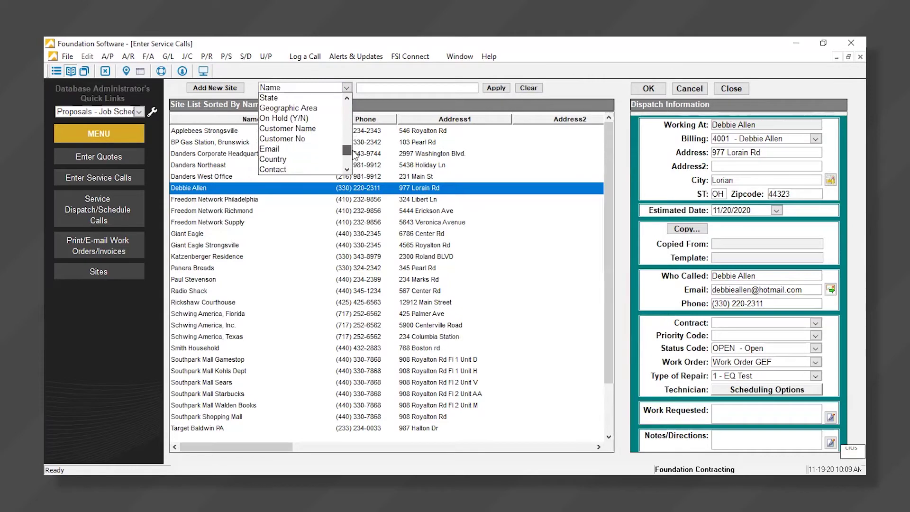
pyautogui.click(579, 89)
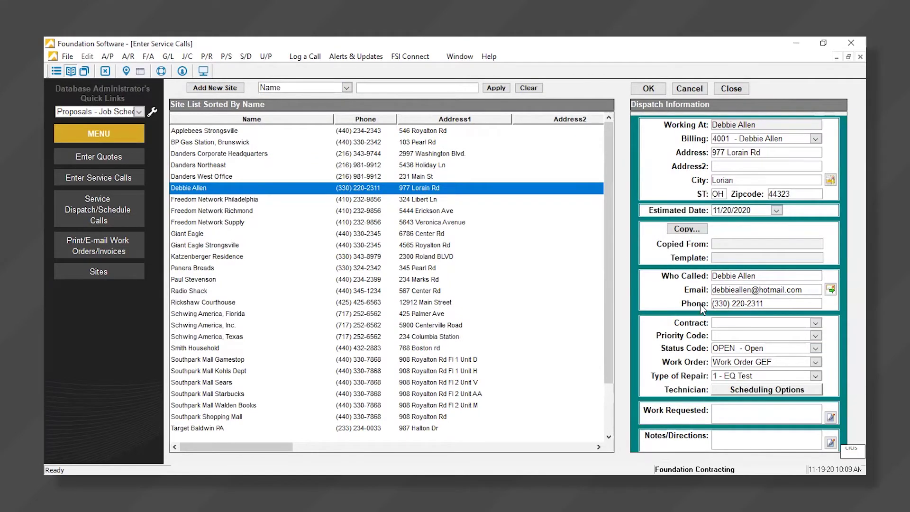
# Set repair type 2 - Repair, enter work requested 'HVAC Repair', and save as a new job
pyautogui.click(815, 376)
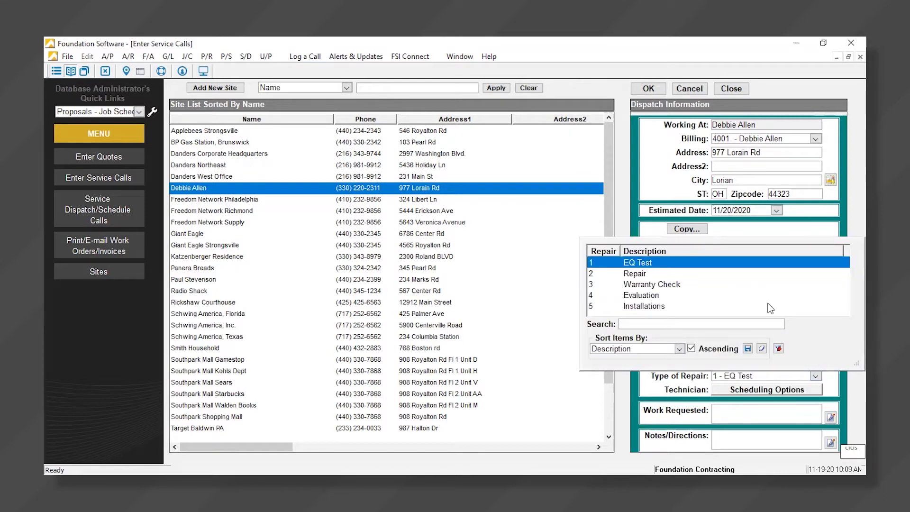
pyautogui.click(635, 274)
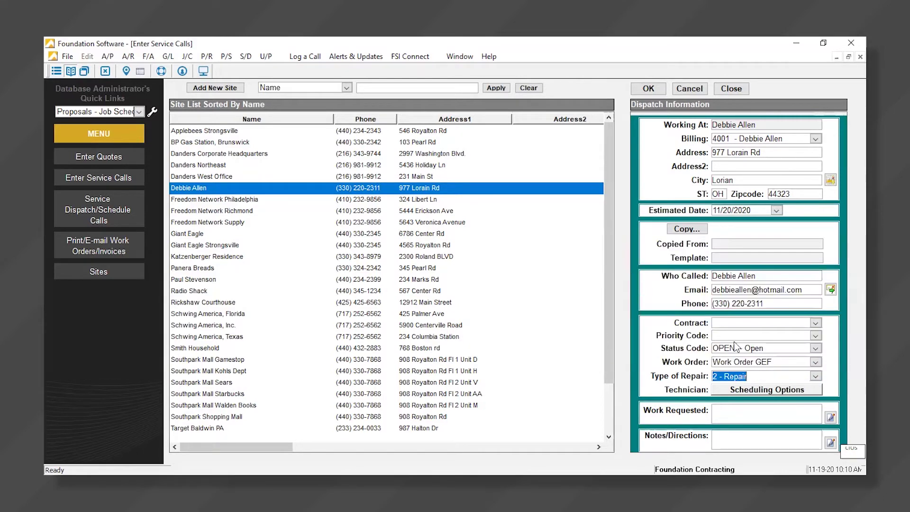
pyautogui.click(773, 412)
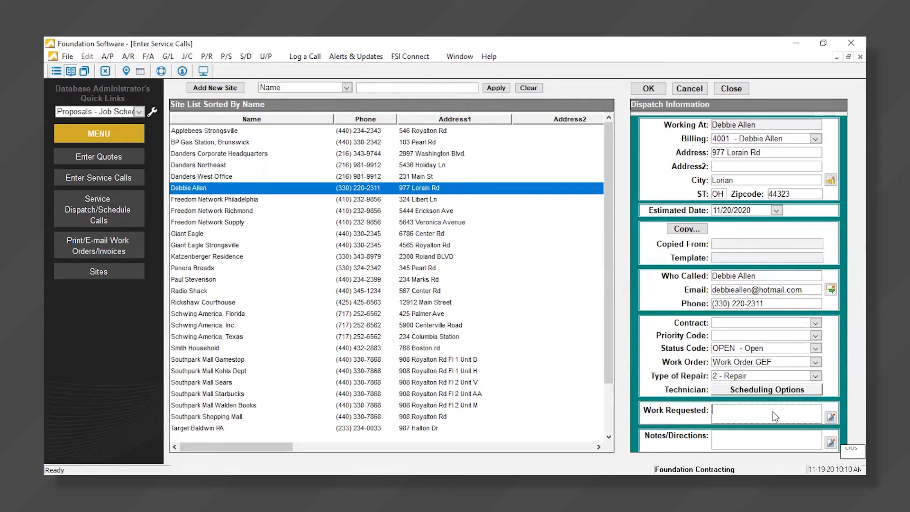
pyautogui.write('HVAC Repair')
pyautogui.click(649, 90)
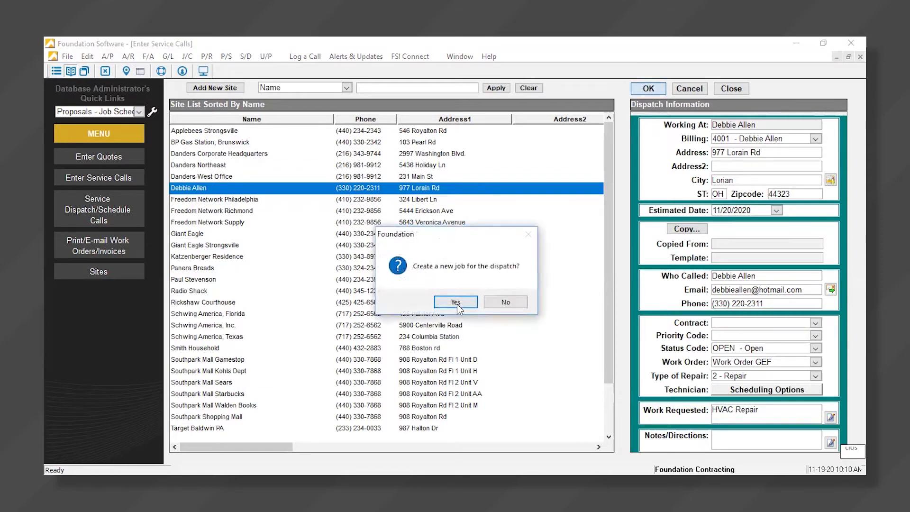
pyautogui.click(455, 302)
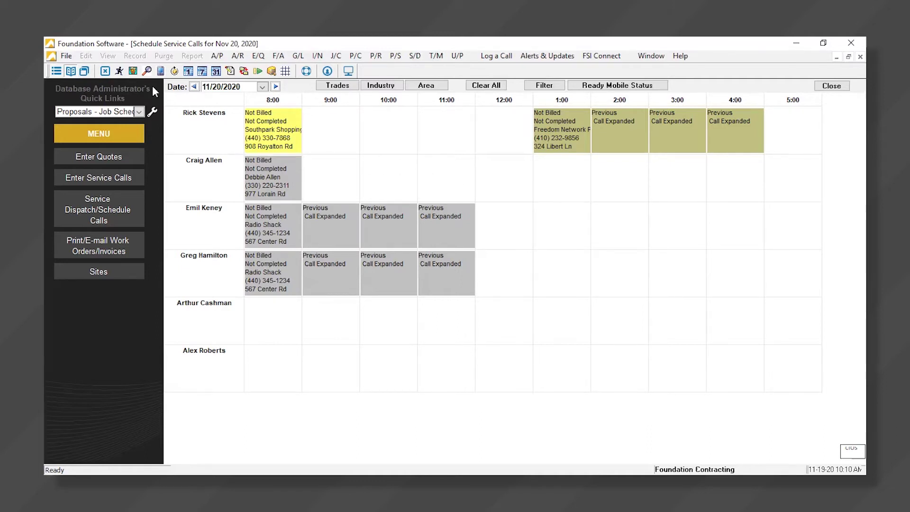
# Show the unassigned calls and open the schedule window for Radio Shack dispatch 1275
pyautogui.click(119, 71)
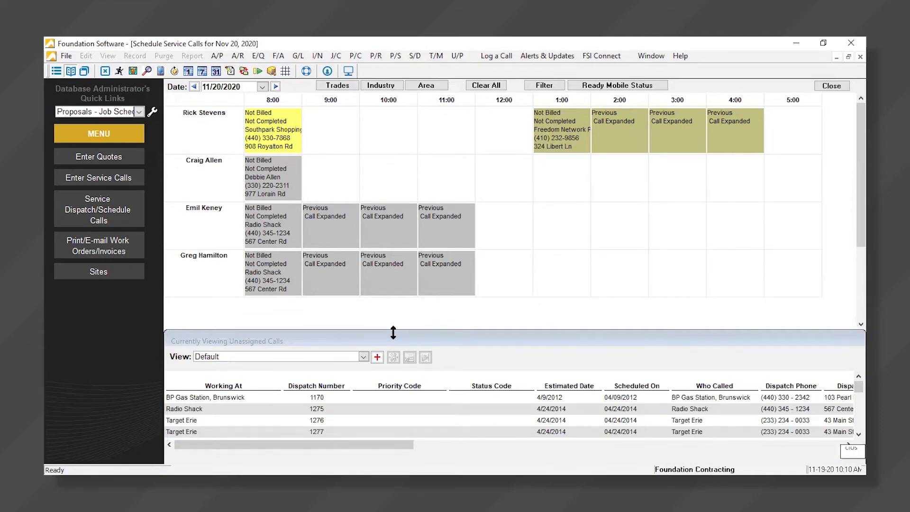
pyautogui.moveTo(393, 333); pyautogui.dragTo(393, 304)
pyautogui.moveTo(362, 389); pyautogui.dragTo(434, 393)
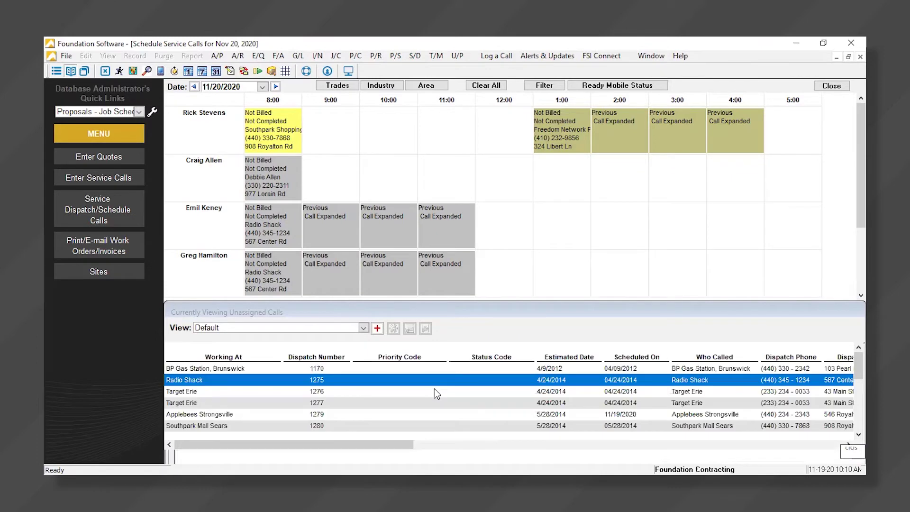
pyautogui.rightClick(341, 378)
pyautogui.moveTo(412, 292)
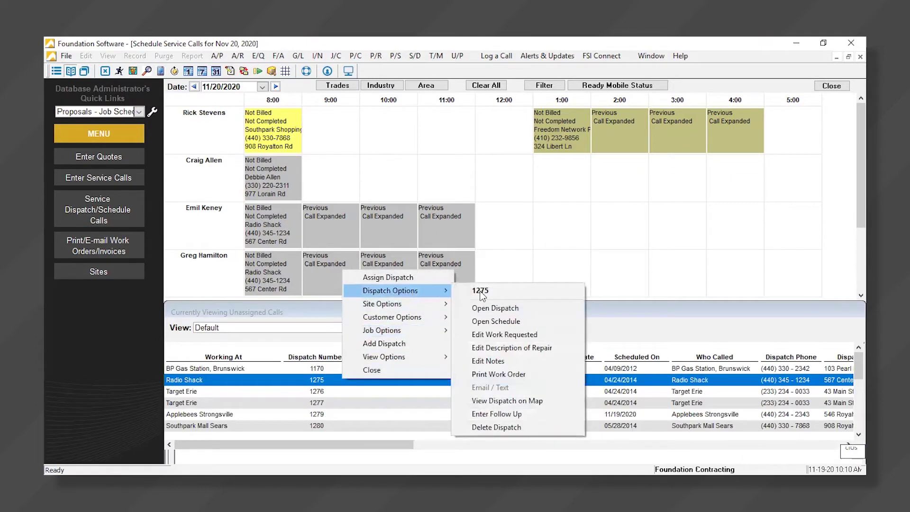
pyautogui.click(490, 323)
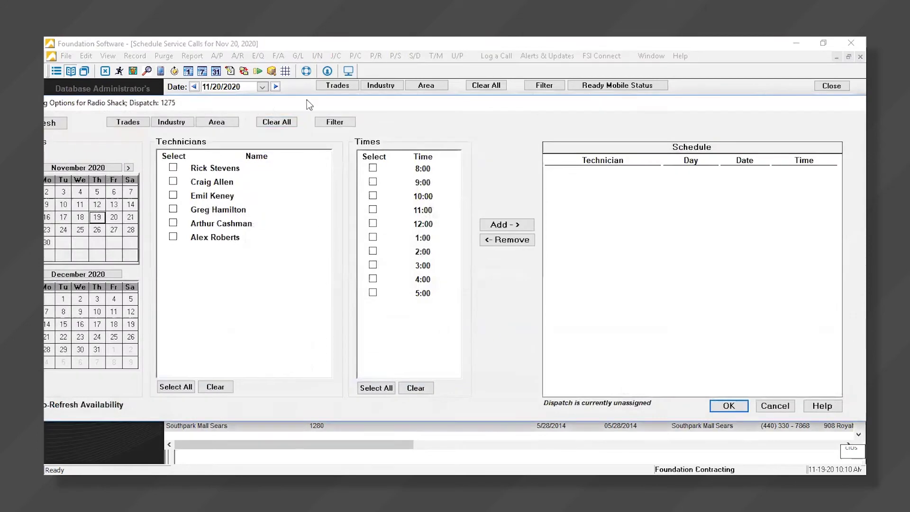
pyautogui.moveTo(306, 99); pyautogui.dragTo(358, 95)
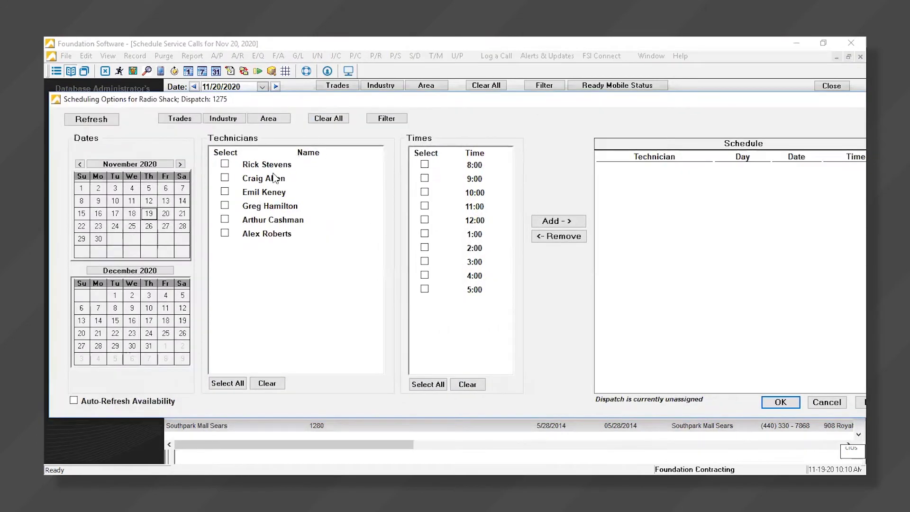
pyautogui.click(99, 227)
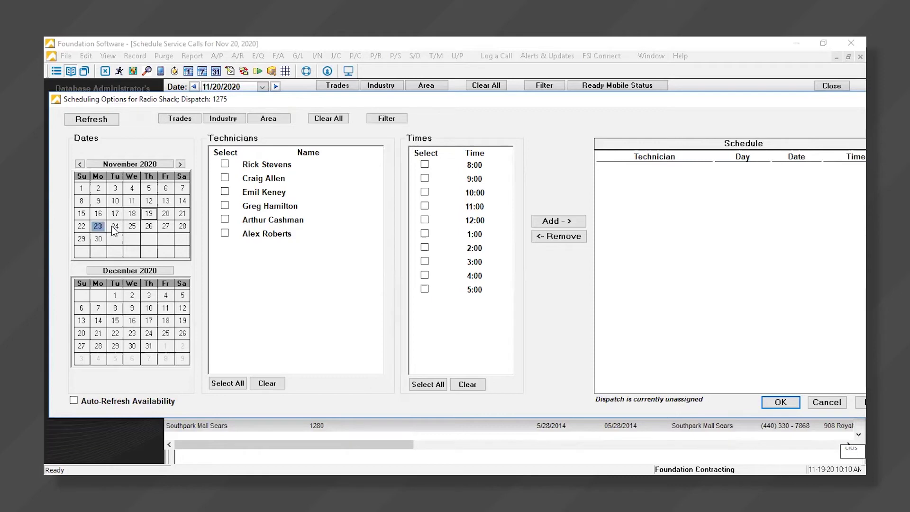
pyautogui.click(224, 164)
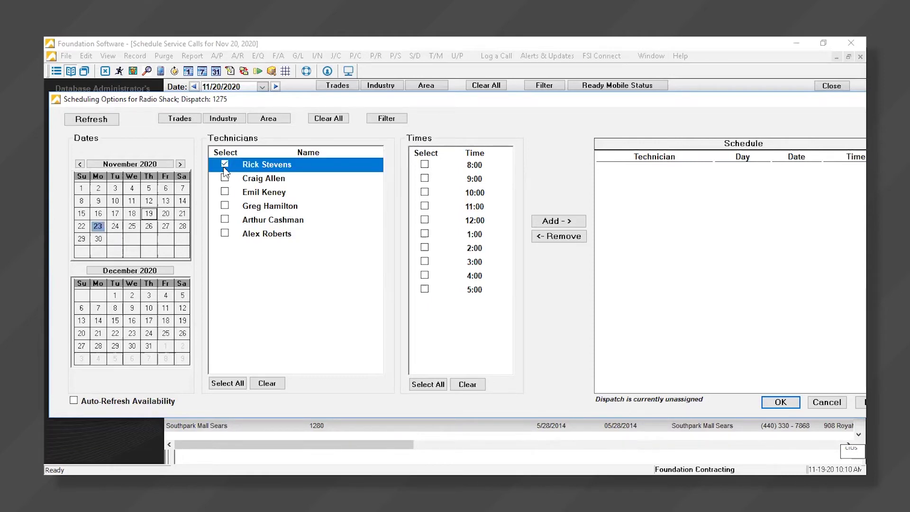
pyautogui.click(225, 178)
pyautogui.click(424, 164)
pyautogui.click(424, 178)
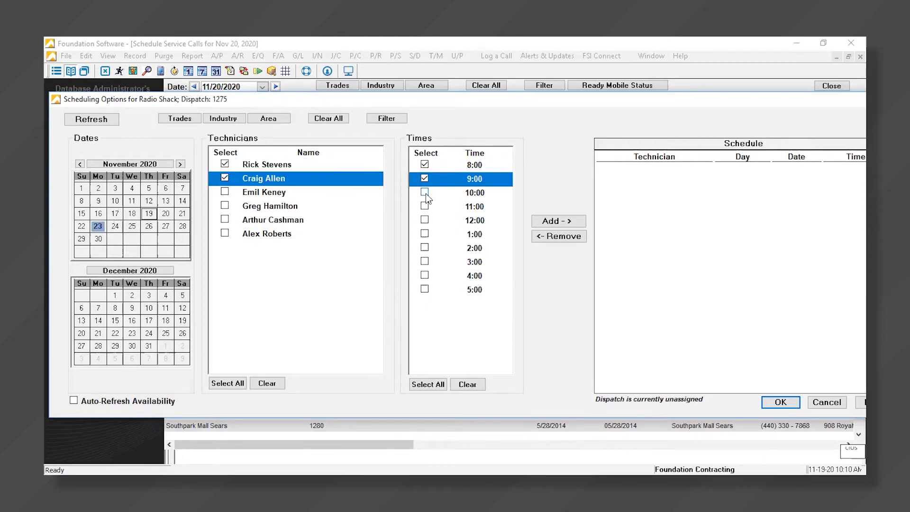
pyautogui.click(425, 191)
pyautogui.click(425, 206)
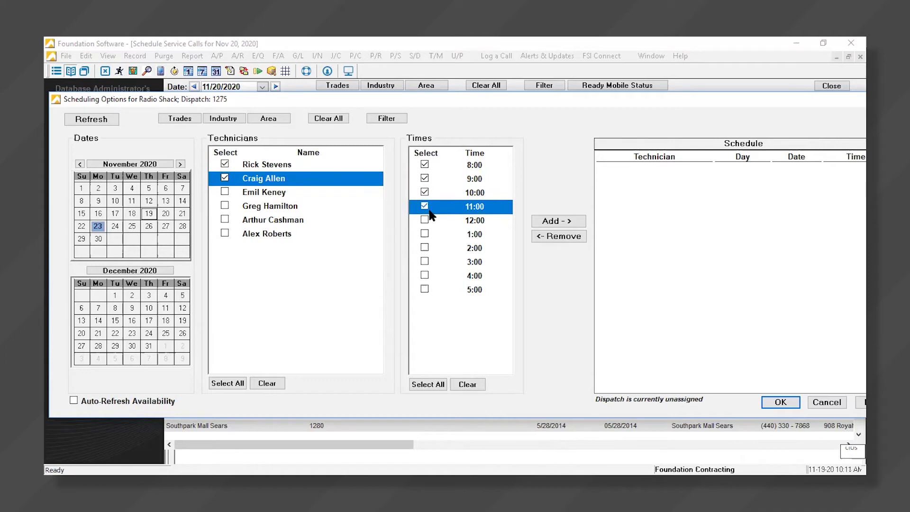
pyautogui.click(550, 221)
pyautogui.click(789, 400)
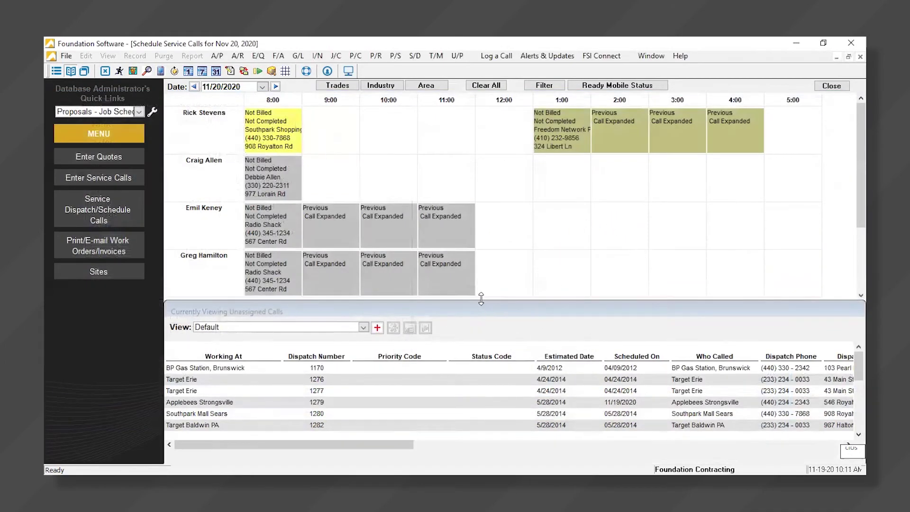
# Close the unassigned calls panel and step the board back to 11/19/2020
pyautogui.moveTo(481, 298); pyautogui.dragTo(481, 293)
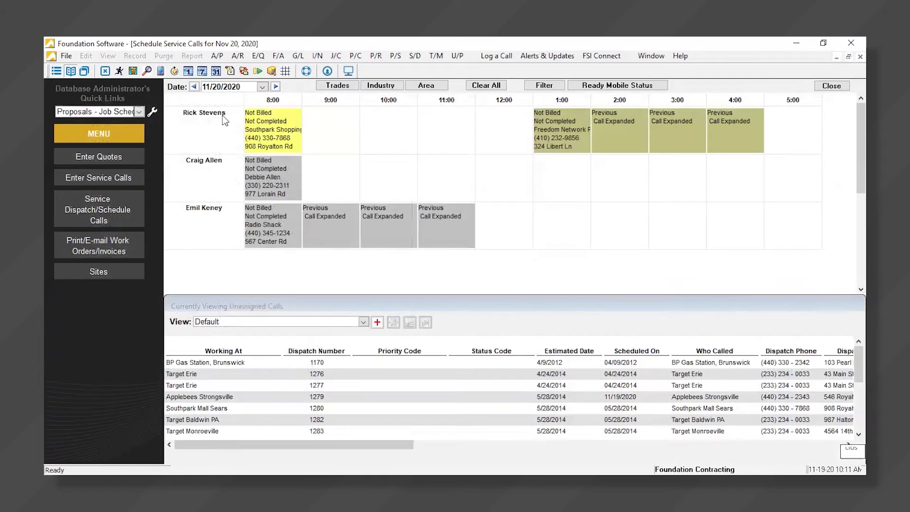
pyautogui.click(123, 75)
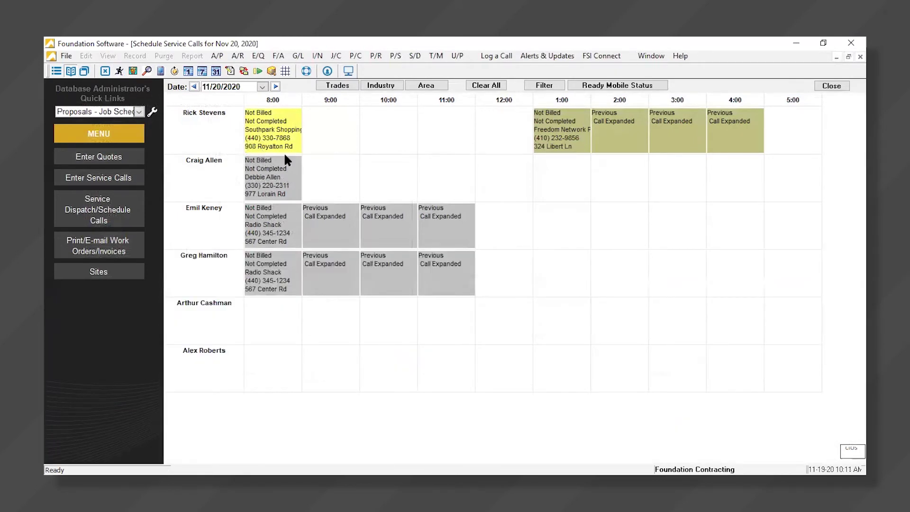
pyautogui.click(194, 86)
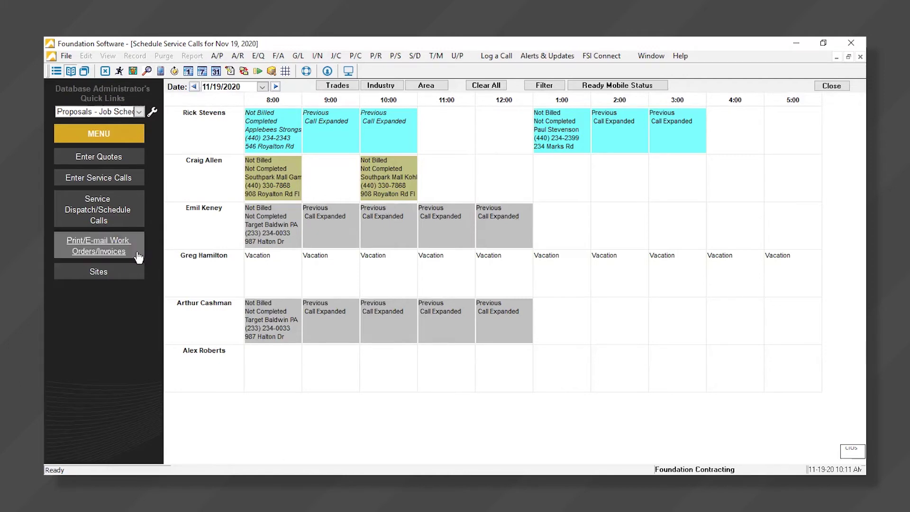
pyautogui.click(121, 247)
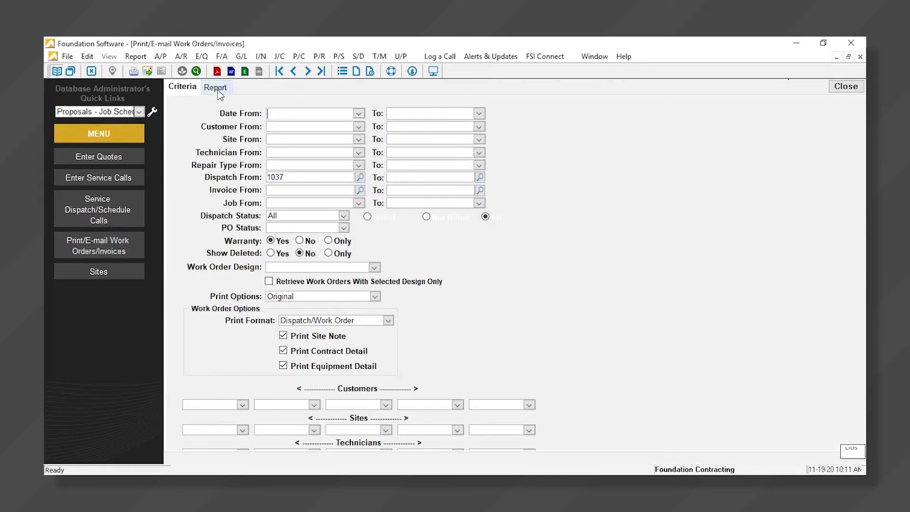
pyautogui.click(217, 89)
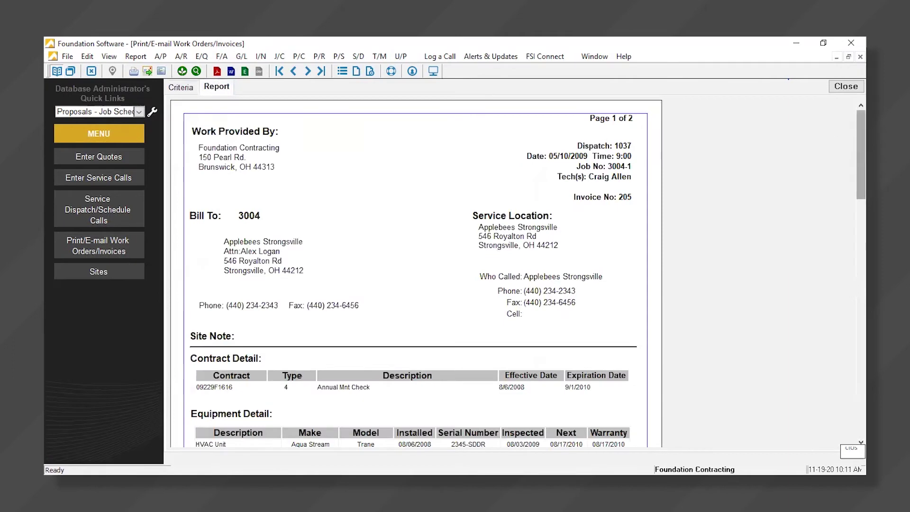
pyautogui.scroll(-5, 416, 272)
pyautogui.scroll(5, 416, 273)
pyautogui.click(844, 86)
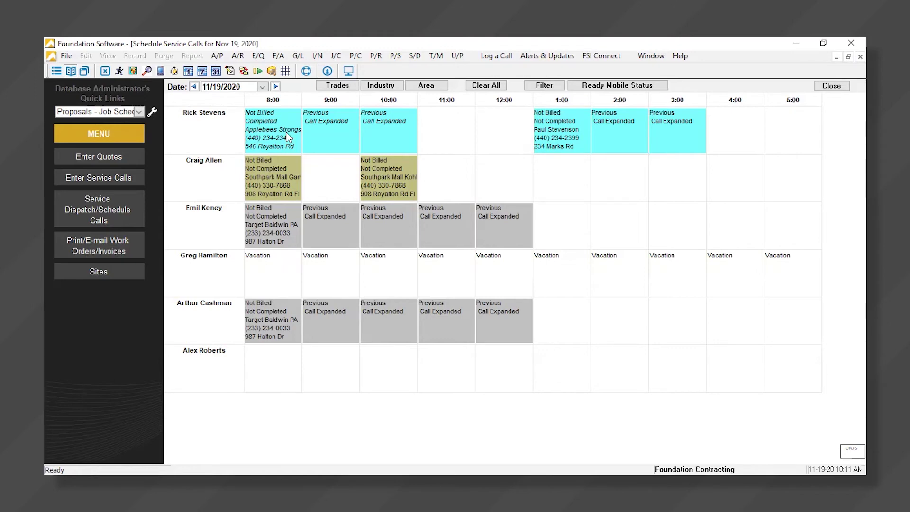
pyautogui.click(263, 171)
pyautogui.doubleClick(272, 177)
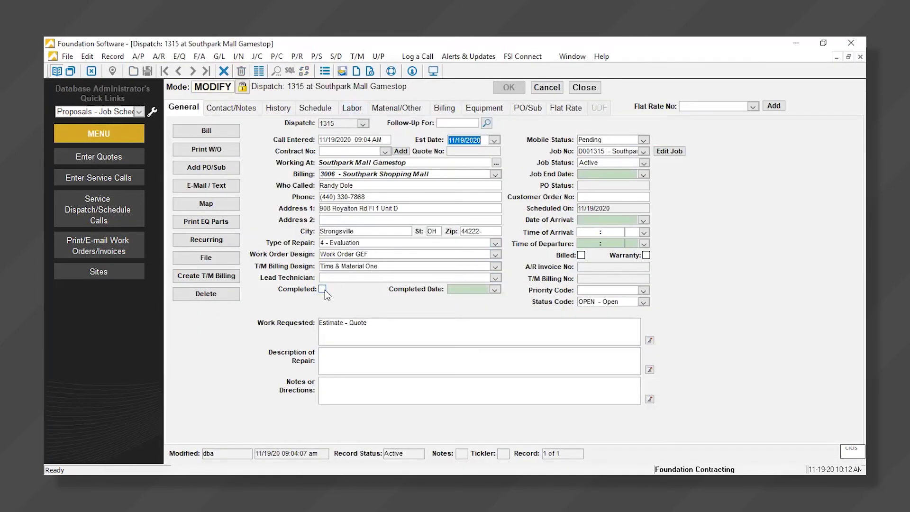
pyautogui.click(322, 289)
pyautogui.click(353, 108)
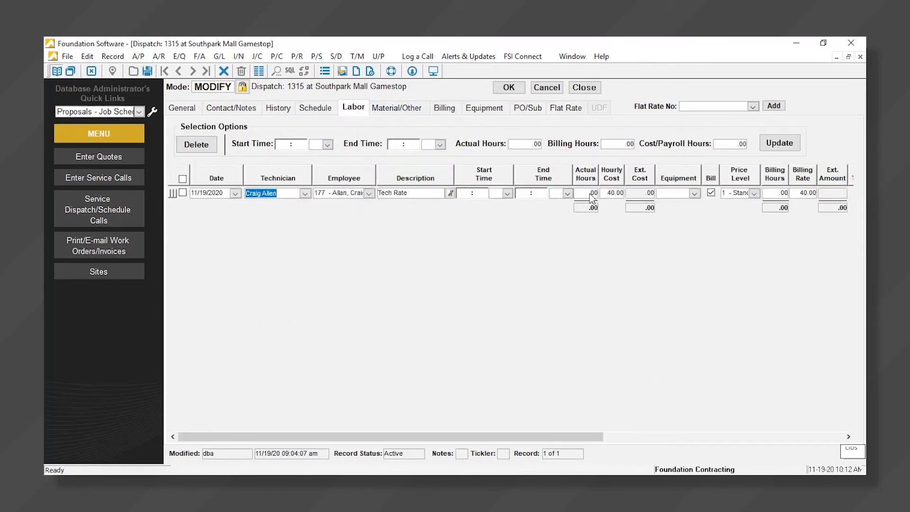
pyautogui.click(590, 194)
pyautogui.write('2')
pyautogui.press('Tab')
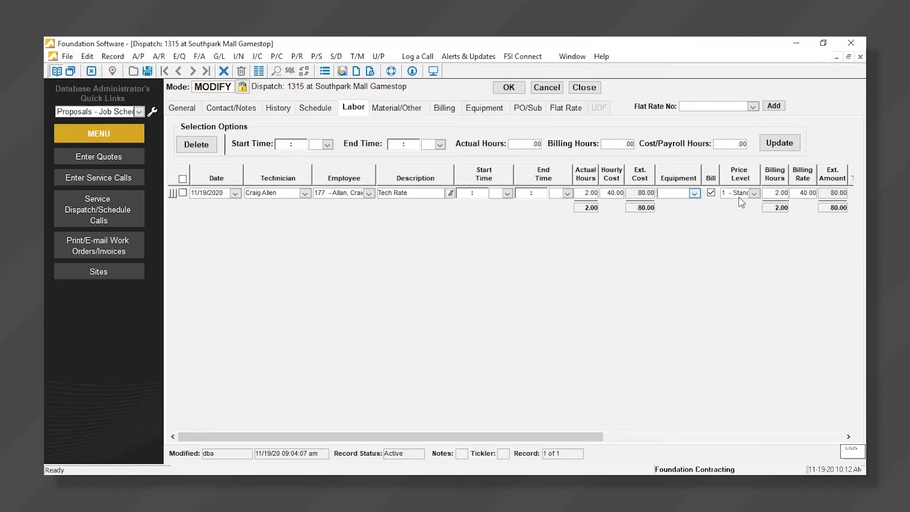
pyautogui.doubleClick(782, 195)
pyautogui.click(403, 109)
# Add a material line of quantity 1 for item 200, 1/8" Copper Pipe
pyautogui.rightClick(396, 195)
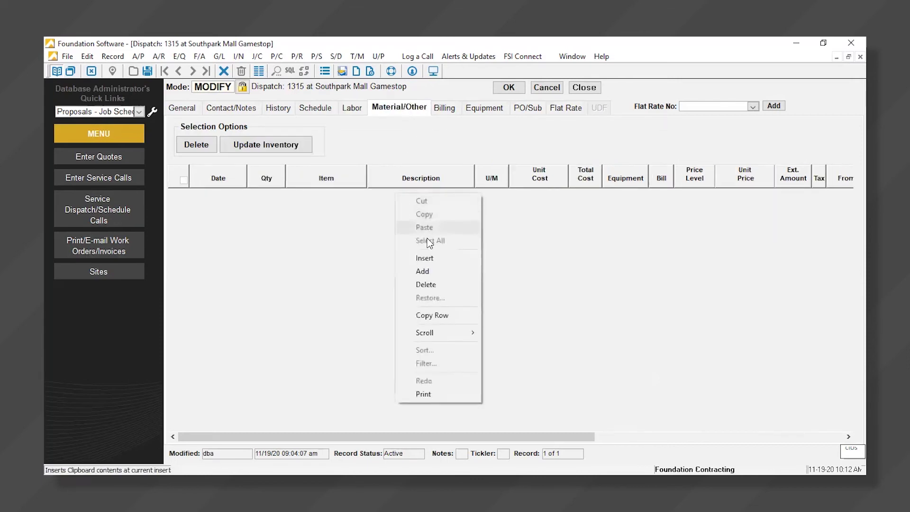
pyautogui.click(429, 273)
pyautogui.click(263, 195)
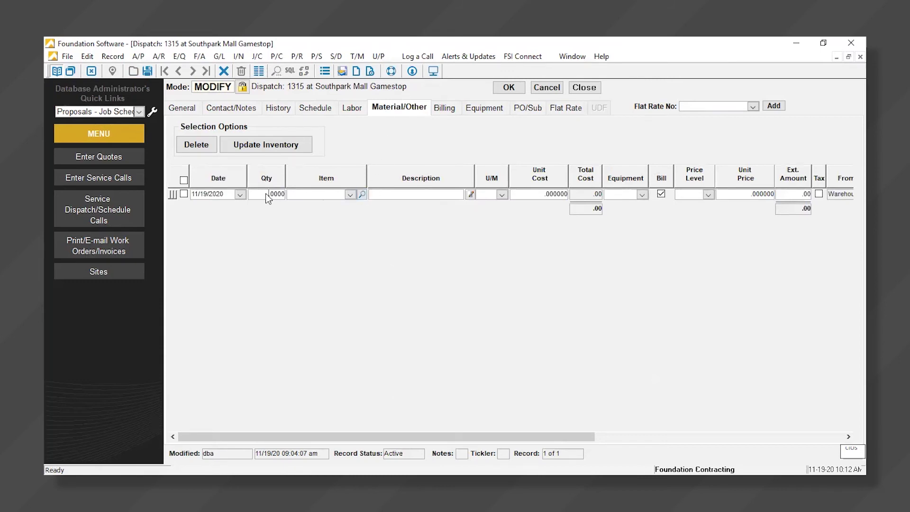
pyautogui.write('1')
pyautogui.click(350, 194)
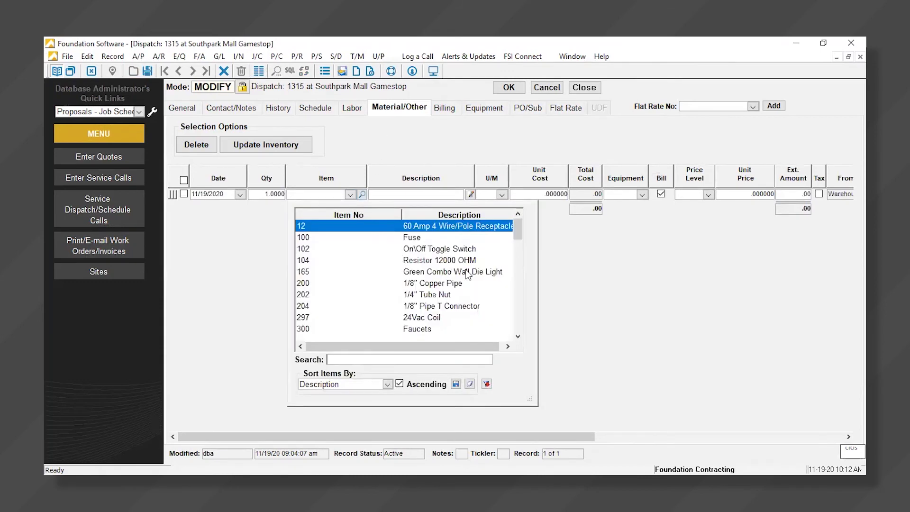
pyautogui.moveTo(518, 229)
pyautogui.mouseDown()
pyautogui.moveTo(518, 254)
pyautogui.moveTo(518, 227)
pyautogui.mouseUp()
pyautogui.click(434, 283)
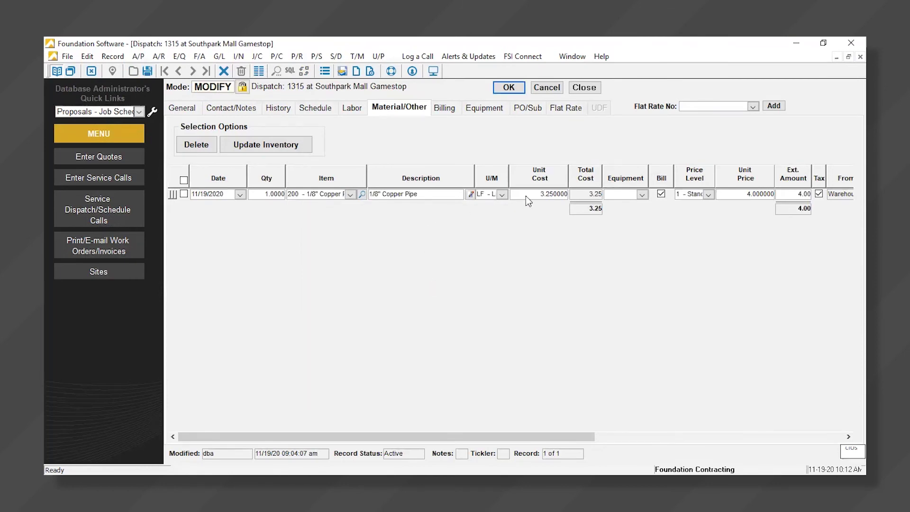
# Add a second material line described 'new item' with unit cost 1.00
pyautogui.rightClick(415, 211)
pyautogui.click(444, 287)
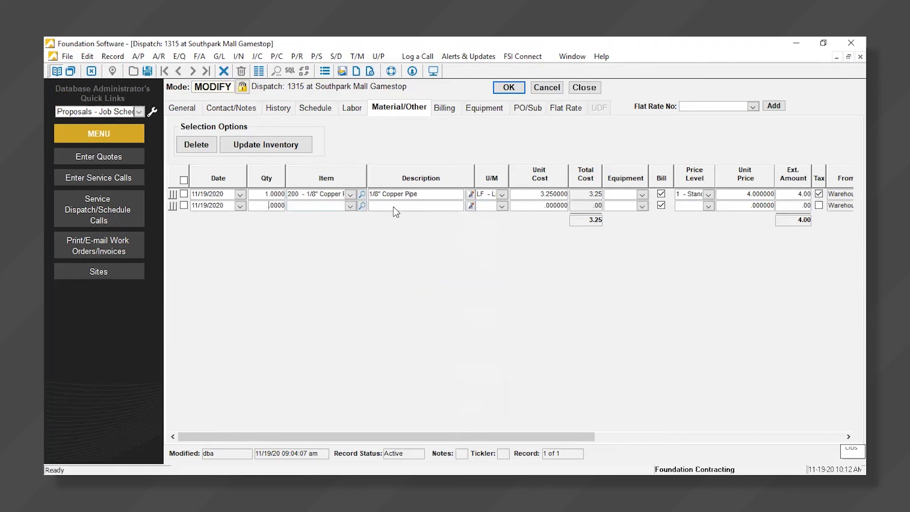
pyautogui.click(397, 207)
pyautogui.write('new item')
pyautogui.click(533, 207)
pyautogui.write('1')
pyautogui.click(729, 206)
pyautogui.click(192, 108)
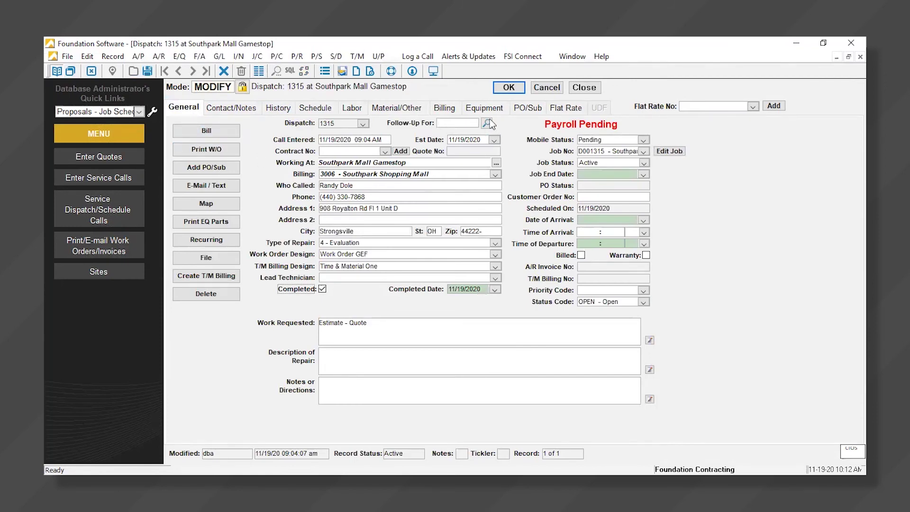
# Save dispatch 1315, close the dispatch and board windows, and return to the Main Menu
pyautogui.click(506, 88)
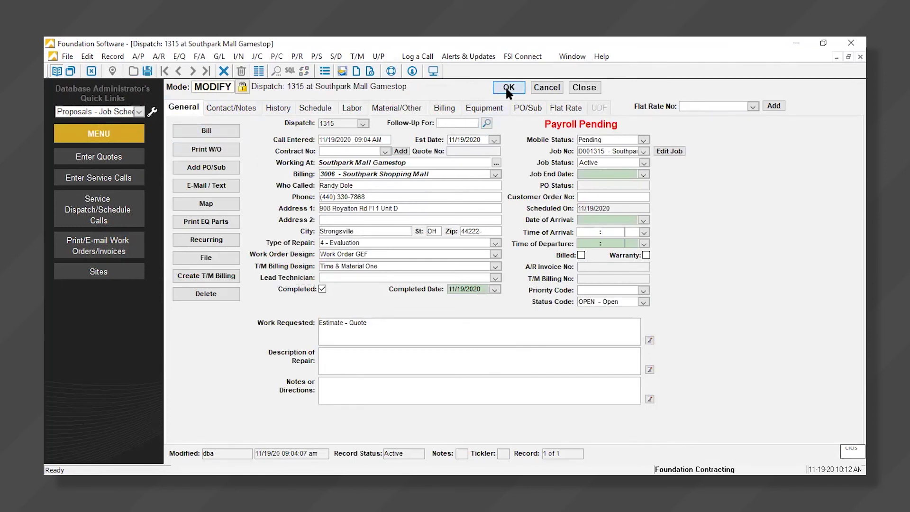
pyautogui.click(585, 89)
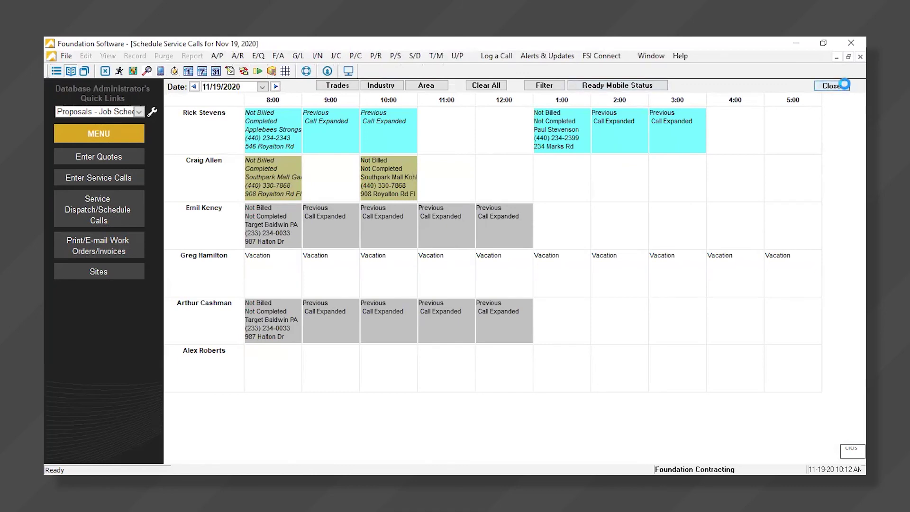
pyautogui.click(844, 84)
pyautogui.click(198, 101)
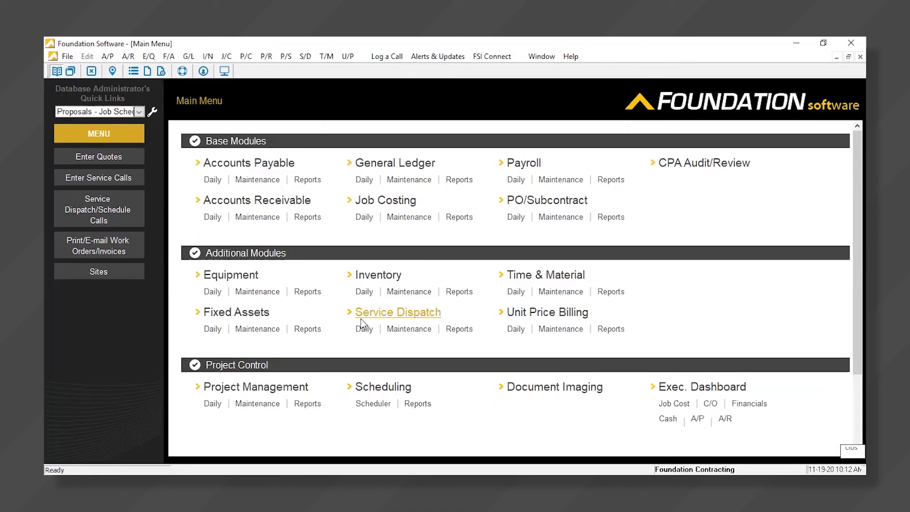